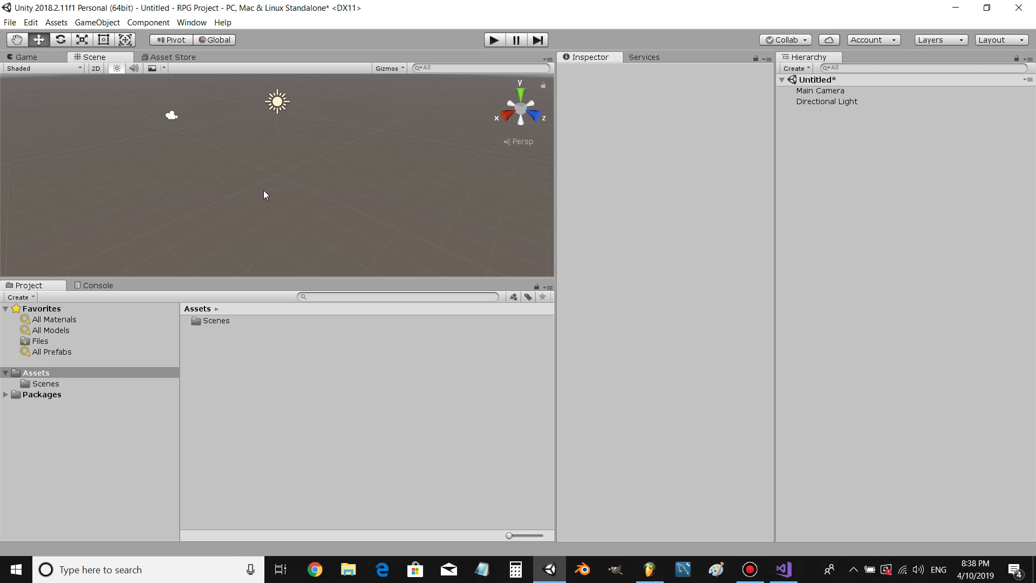
Step: Add a Cube at the origin through GameObject > 3D Object > Cube
{"action": "left_click", "coordinate": [97, 22]}
{"action": "mouse_move", "coordinate": [254, 63]}
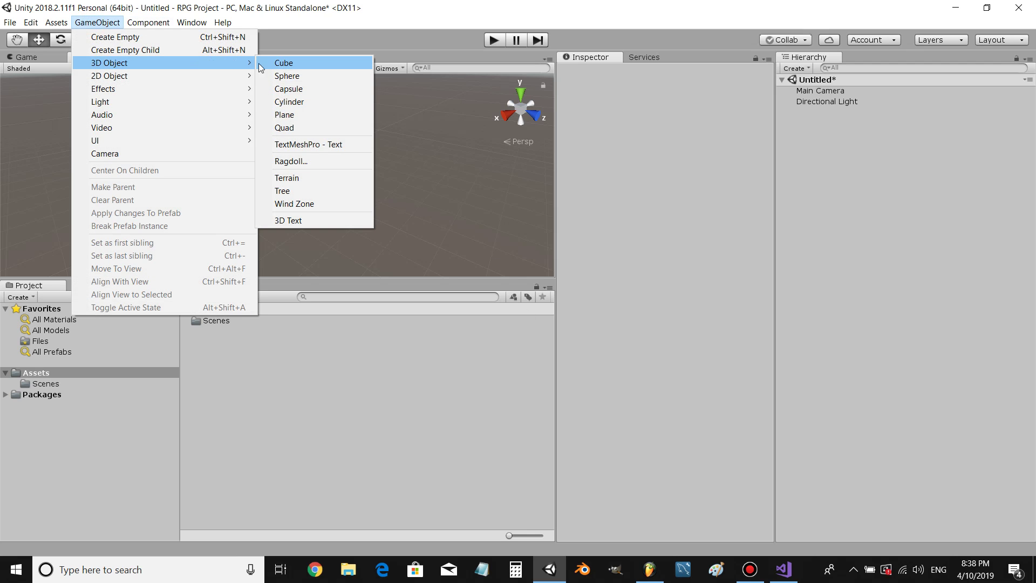
{"action": "left_click", "coordinate": [300, 63]}
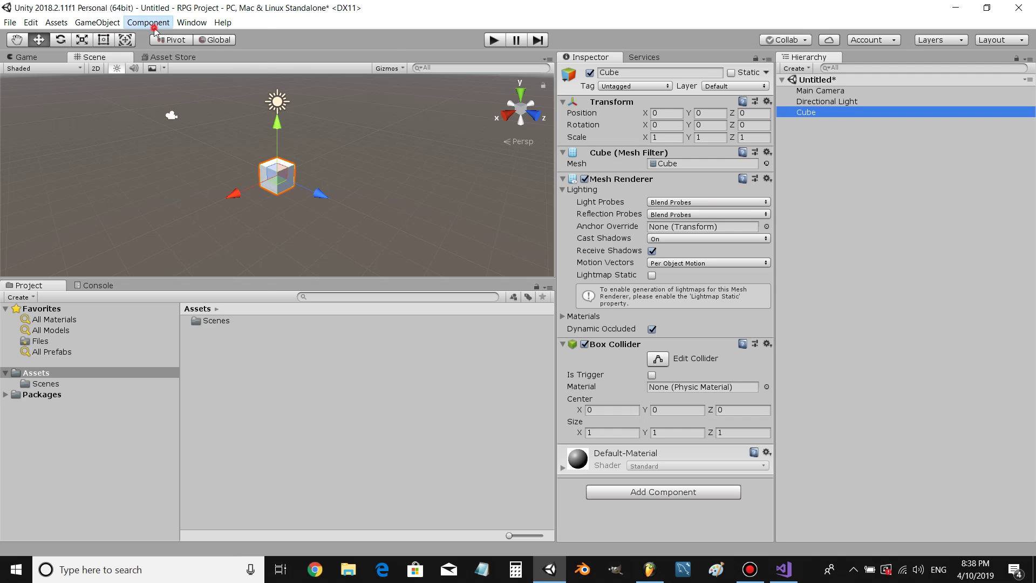
Step: Add an Animation component (Miscellaneous > Animation) to the Cube
{"action": "left_click", "coordinate": [148, 22]}
{"action": "mouse_move", "coordinate": [199, 209]}
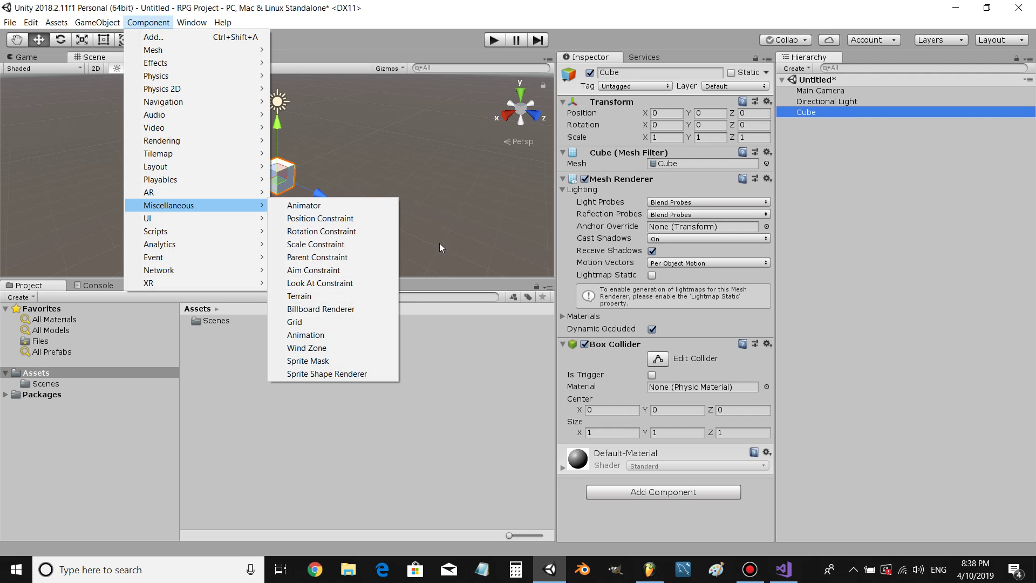
{"action": "left_click", "coordinate": [347, 335]}
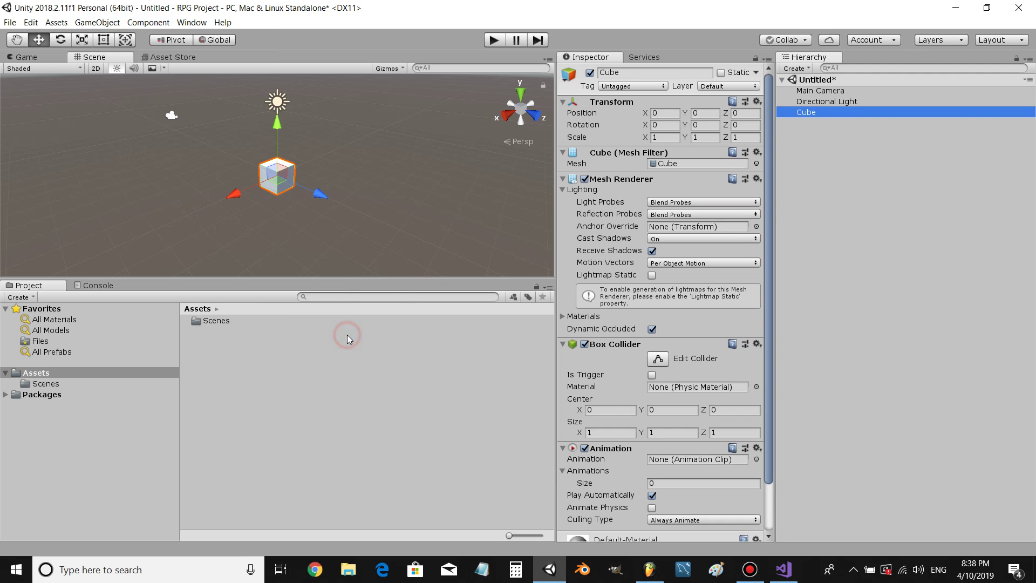
Step: Open the Animation window and dock it beside the Project panel
{"action": "left_click", "coordinate": [192, 22]}
{"action": "mouse_move", "coordinate": [270, 143]}
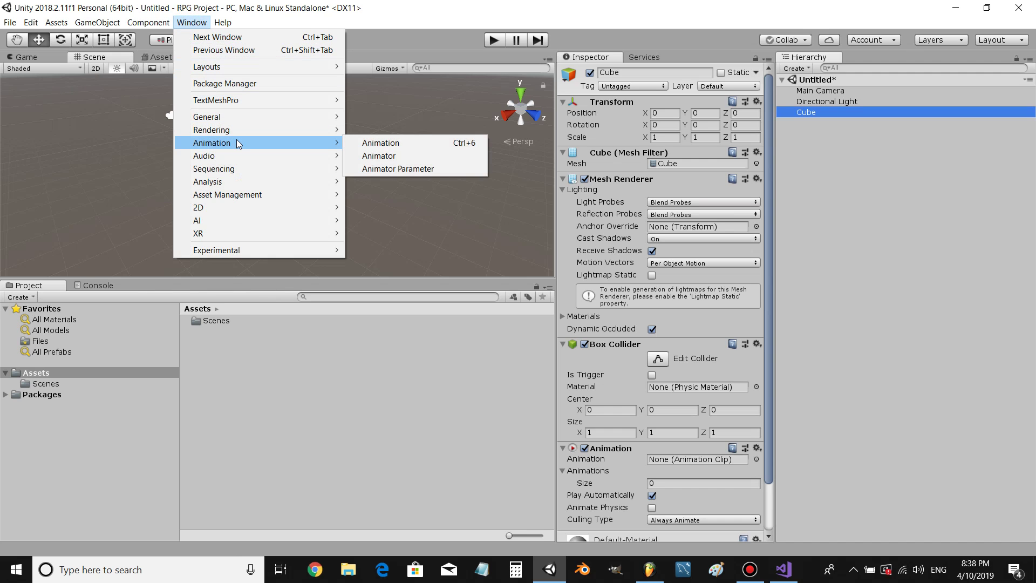
{"action": "left_click", "coordinate": [415, 143]}
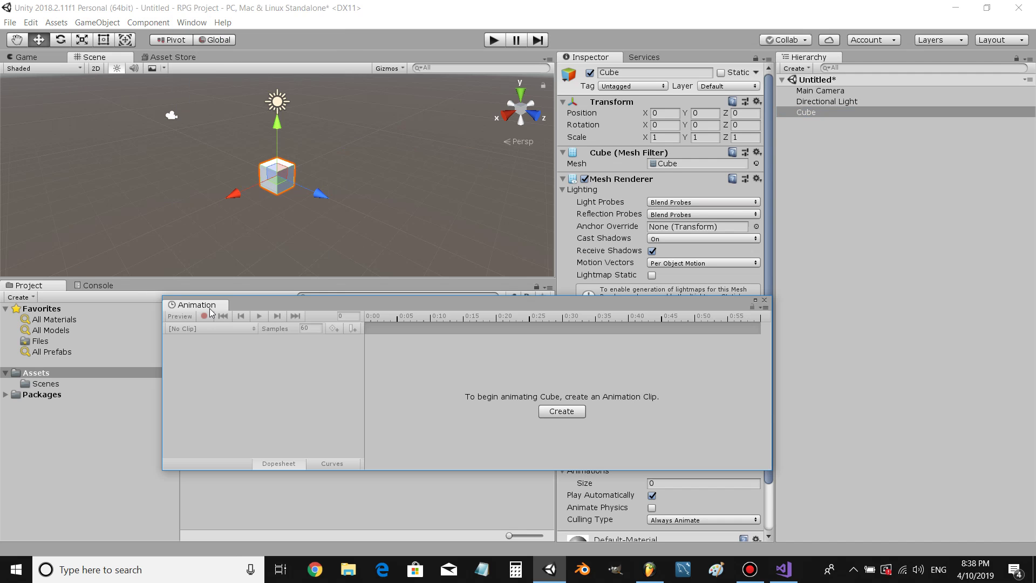
{"action": "left_click_drag", "start_coordinate": [210, 312], "coordinate": [95, 296]}
Step: Create a new animation clip and save it as Rotate
{"action": "left_click", "coordinate": [356, 435]}
{"action": "type", "text": "Rotate"}
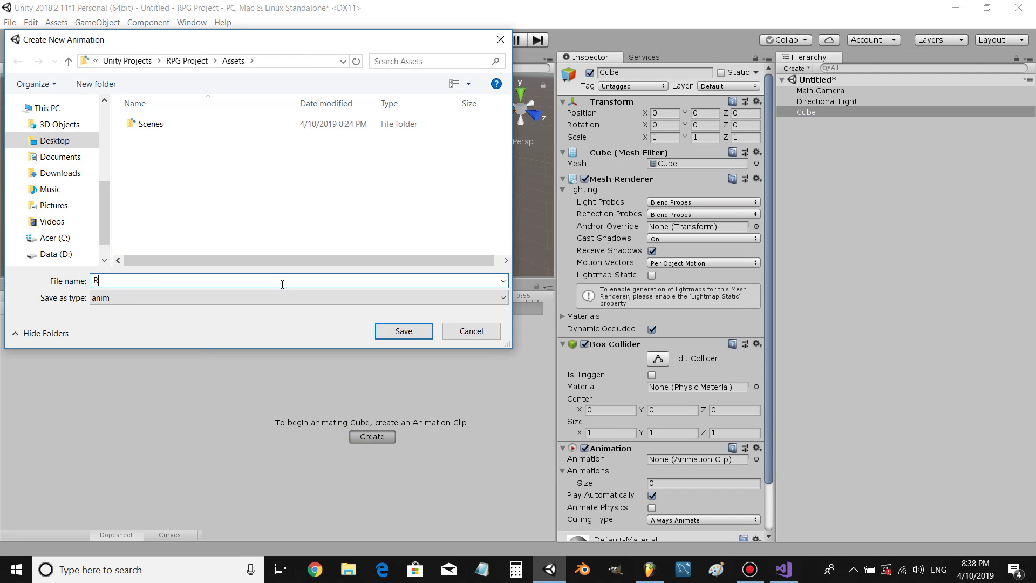
{"action": "left_click", "coordinate": [405, 330]}
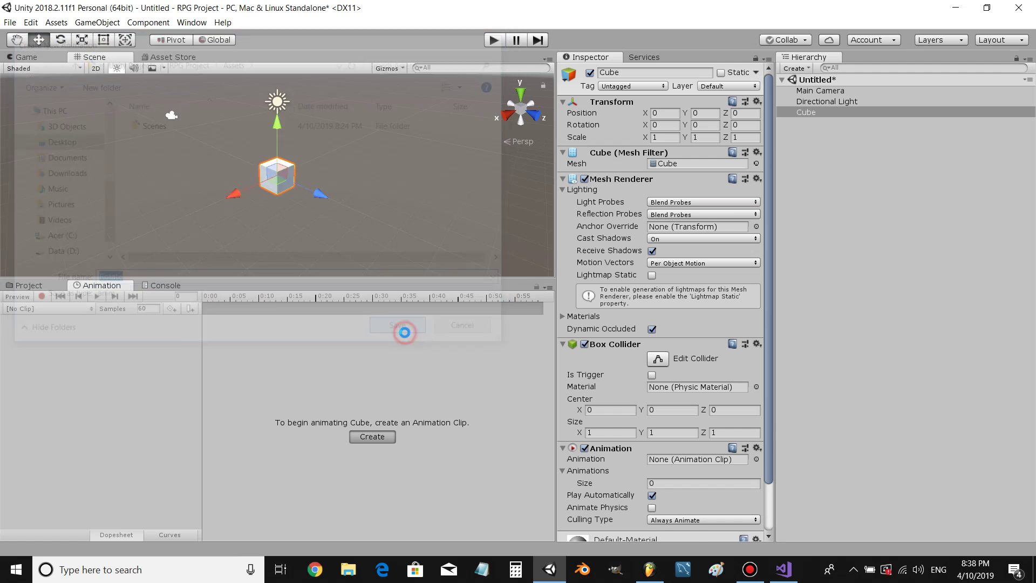
Step: Turn on recording and key the Cube's Position X at 10 and Rotation X at 0
{"action": "left_click", "coordinate": [44, 296]}
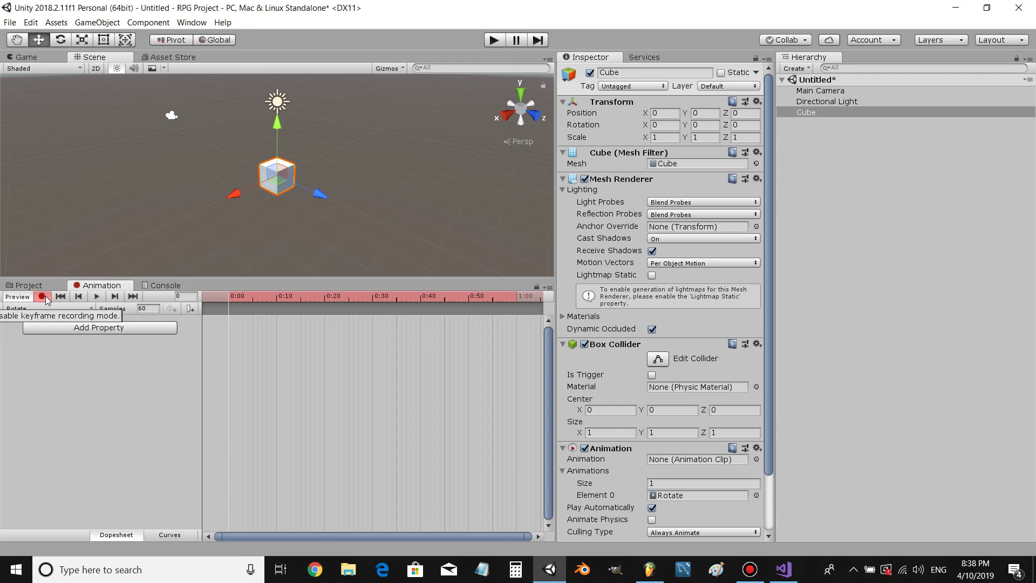
{"action": "left_click", "coordinate": [676, 113]}
{"action": "type", "text": "10"}
{"action": "key", "text": "Return"}
{"action": "left_click", "coordinate": [663, 125]}
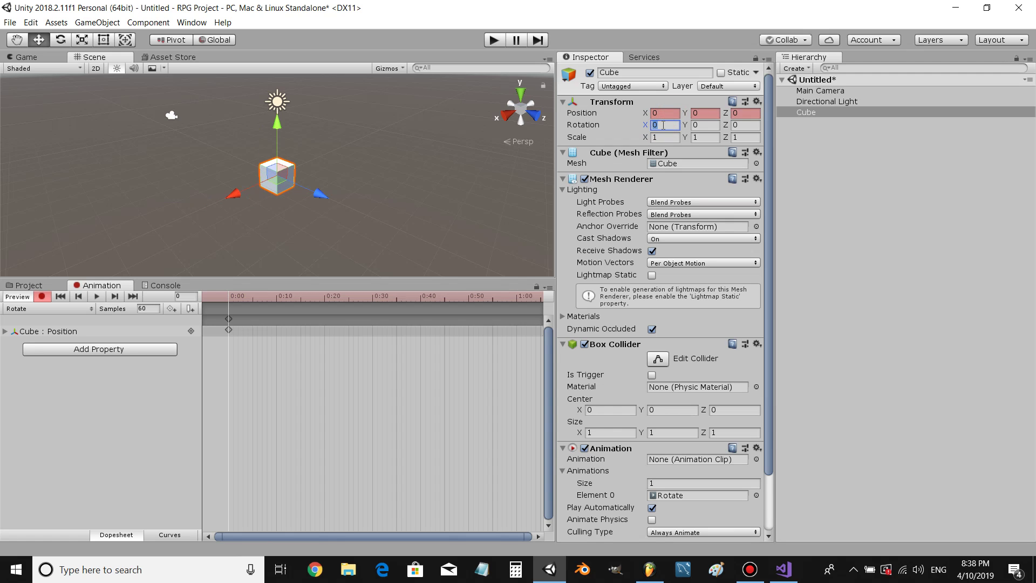
{"action": "type", "text": "0"}
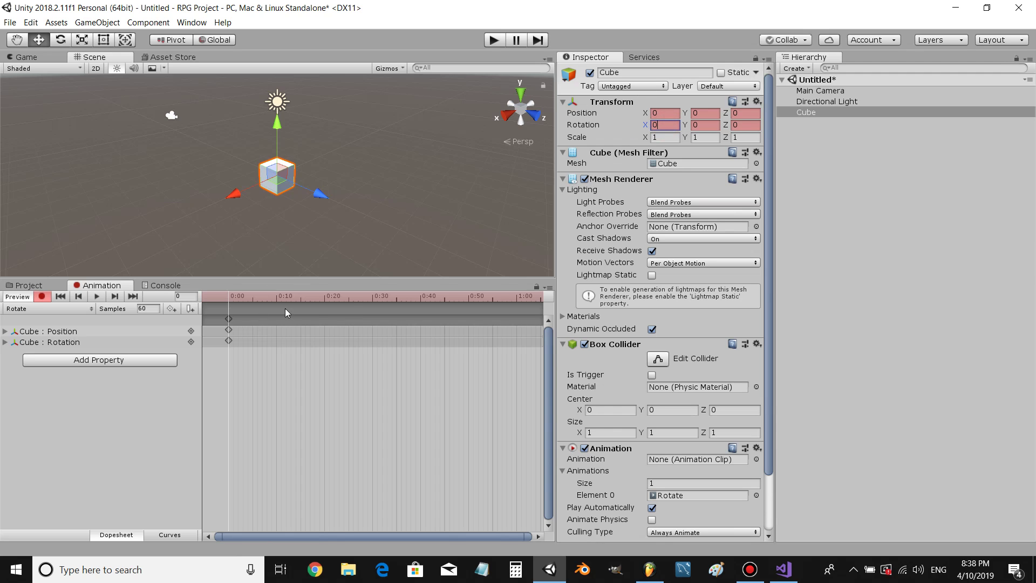
Step: Scrub the playhead to 0:30, back to the start, then to about frame 28
{"action": "left_click", "coordinate": [373, 299]}
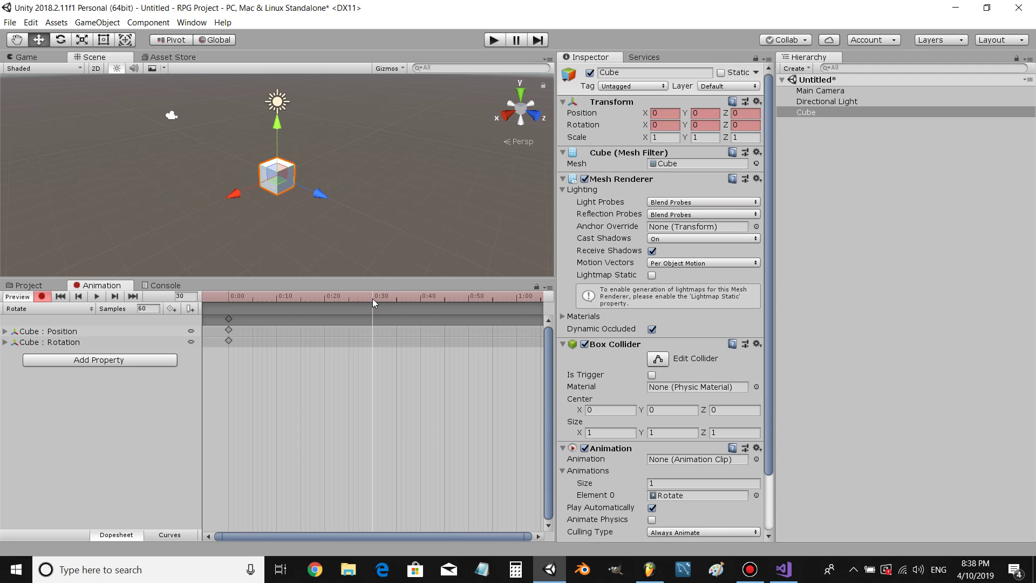
{"action": "left_click_drag", "start_coordinate": [252, 298], "coordinate": [229, 298]}
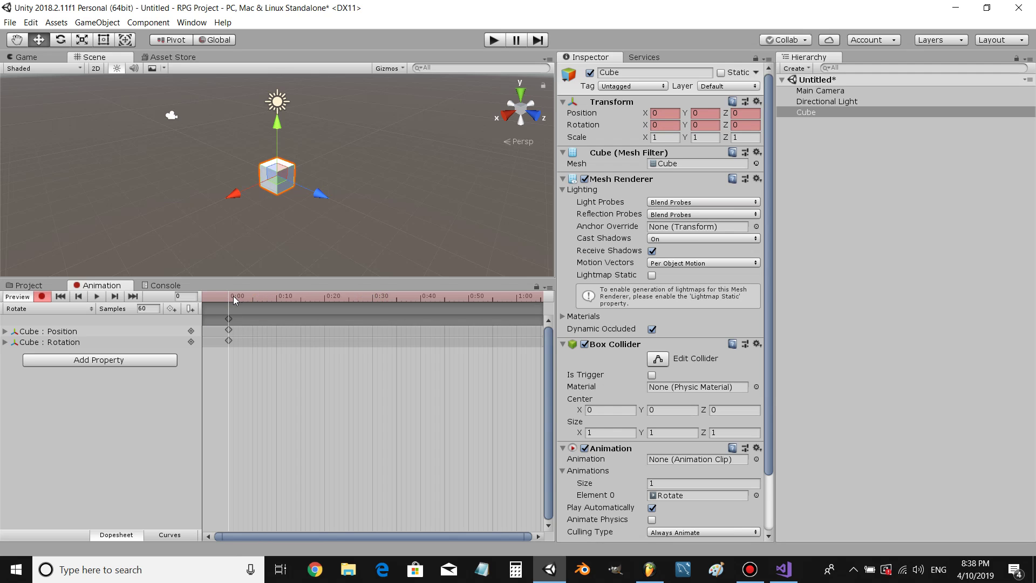
{"action": "left_click_drag", "start_coordinate": [231, 295], "coordinate": [373, 296]}
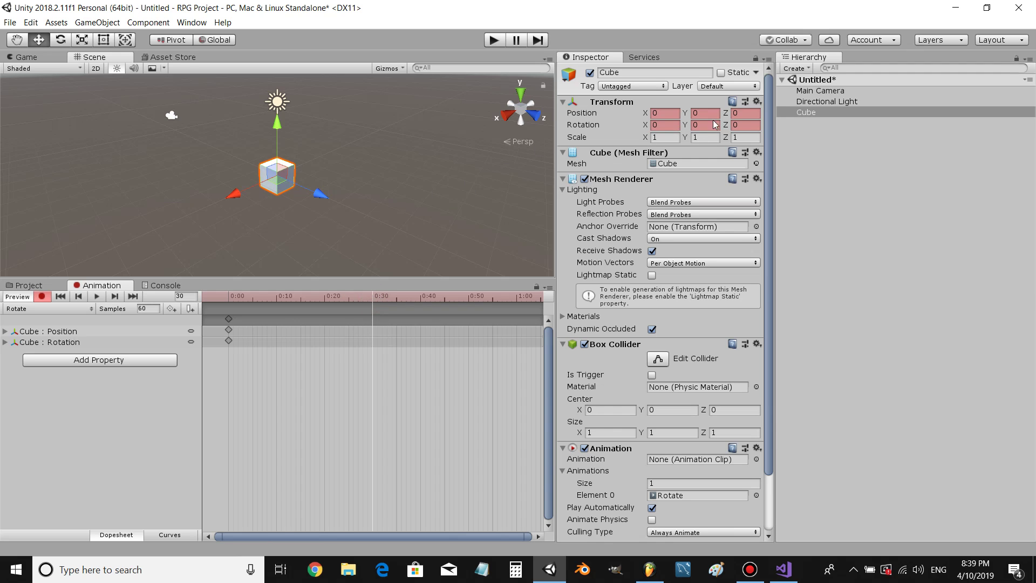
Step: With the Rotate tool, rotate the Cube and set Rotation Z to 90 at frame 30
{"action": "left_click", "coordinate": [60, 40]}
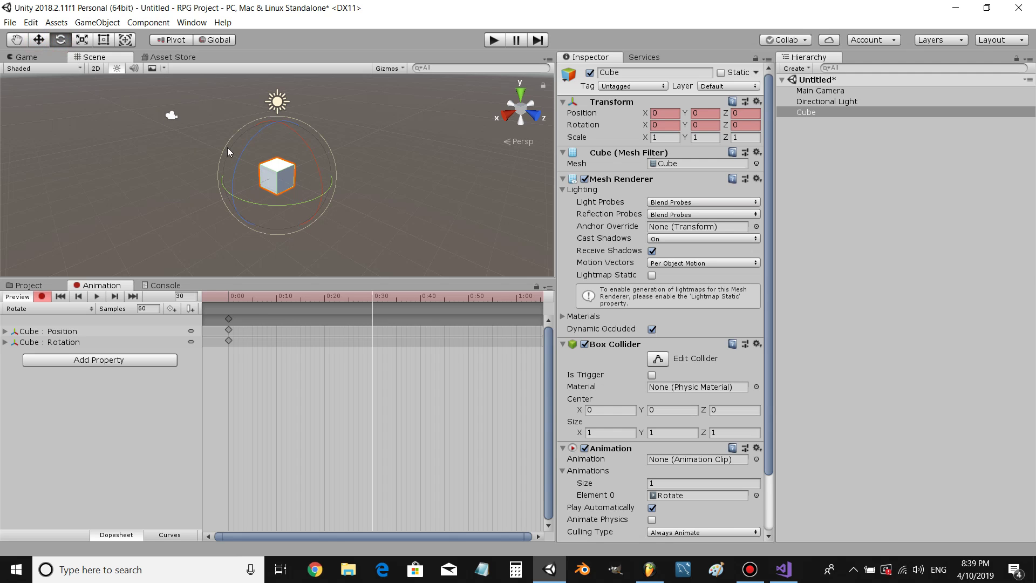
{"action": "left_click_drag", "start_coordinate": [237, 159], "coordinate": [292, 108]}
{"action": "left_click", "coordinate": [745, 125]}
{"action": "type", "text": "90"}
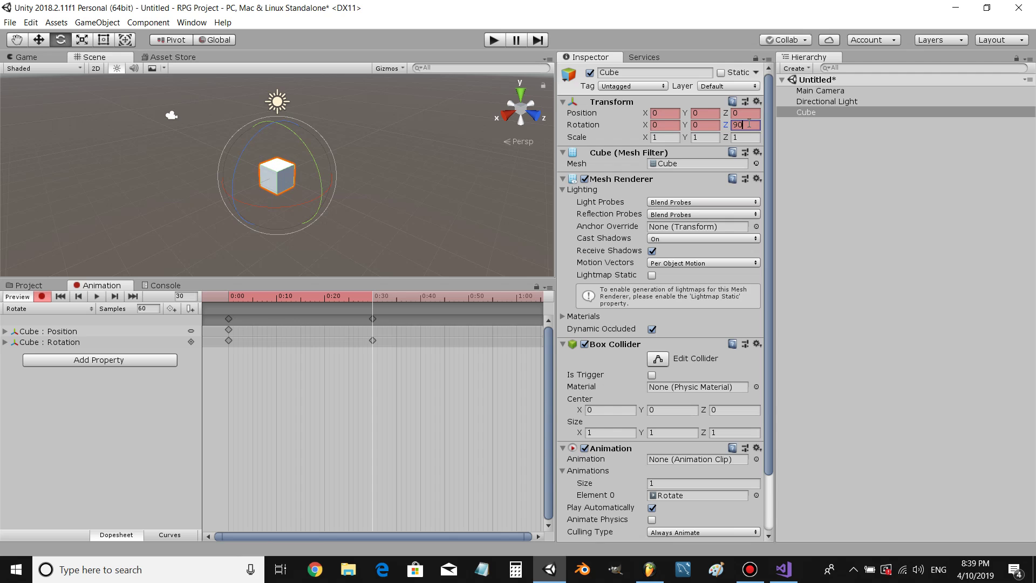
{"action": "left_click", "coordinate": [39, 38]}
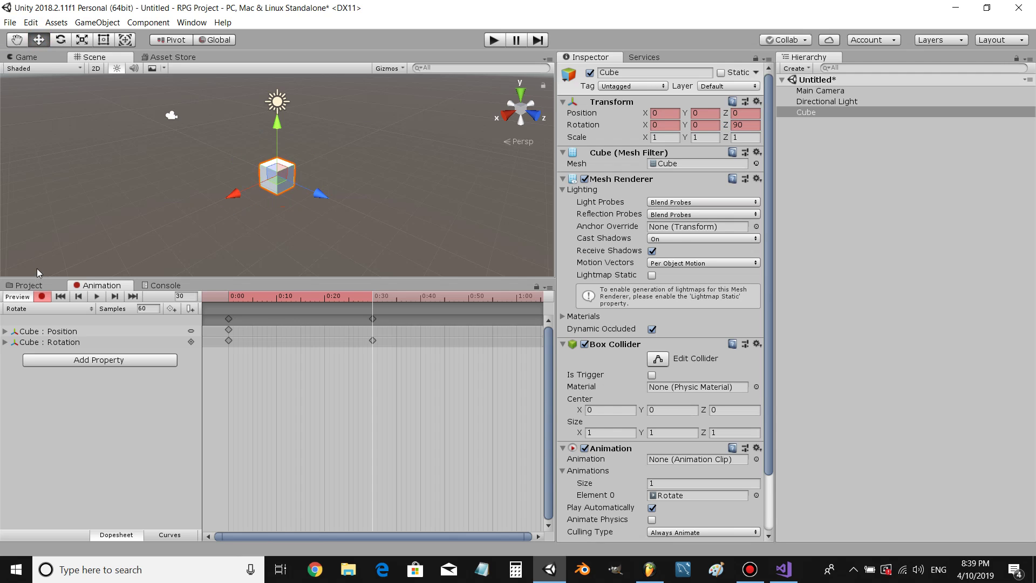
Step: Preview the Rotate clip, stop it, and turn keyframe recording off
{"action": "left_click", "coordinate": [99, 299]}
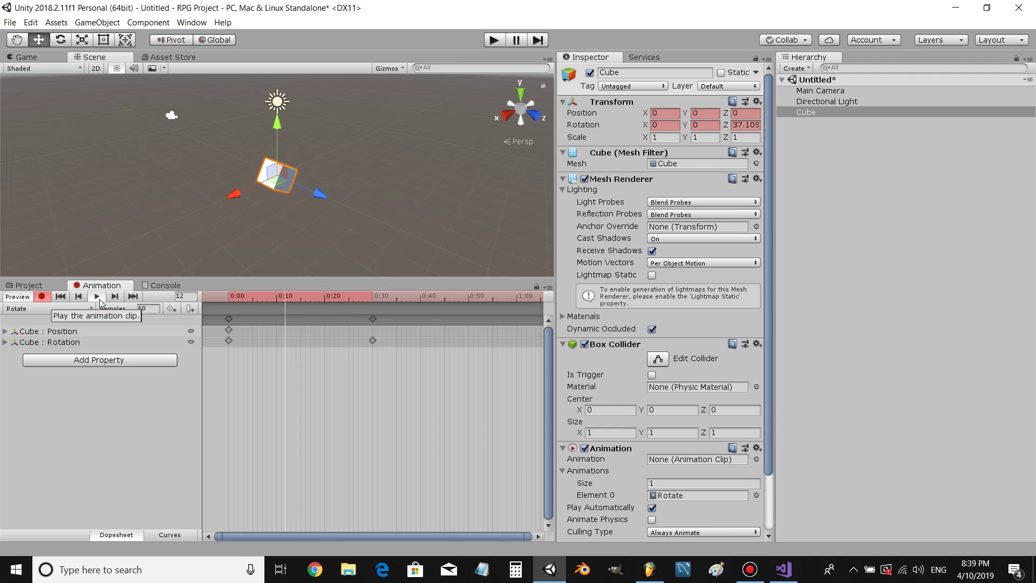
{"action": "left_click", "coordinate": [98, 300]}
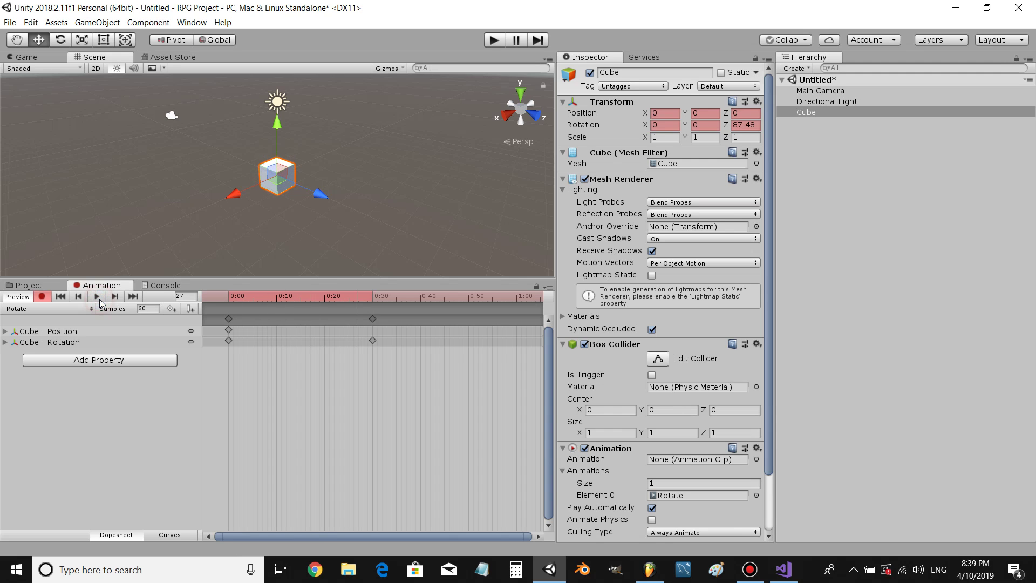
{"action": "left_click", "coordinate": [42, 297]}
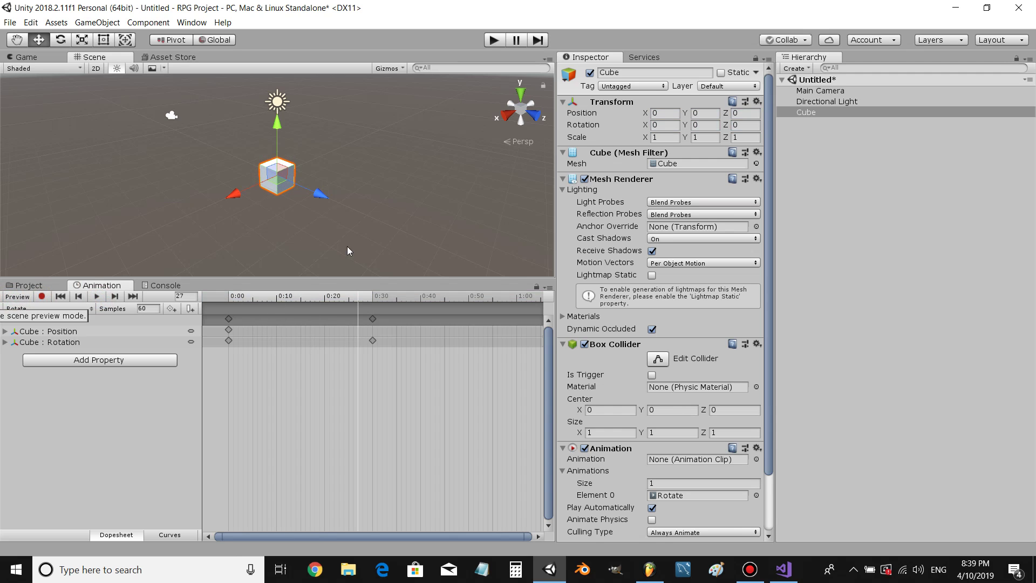
Step: In the Project's Assets folder, create a C# script named Cuberotator
{"action": "left_click", "coordinate": [26, 285]}
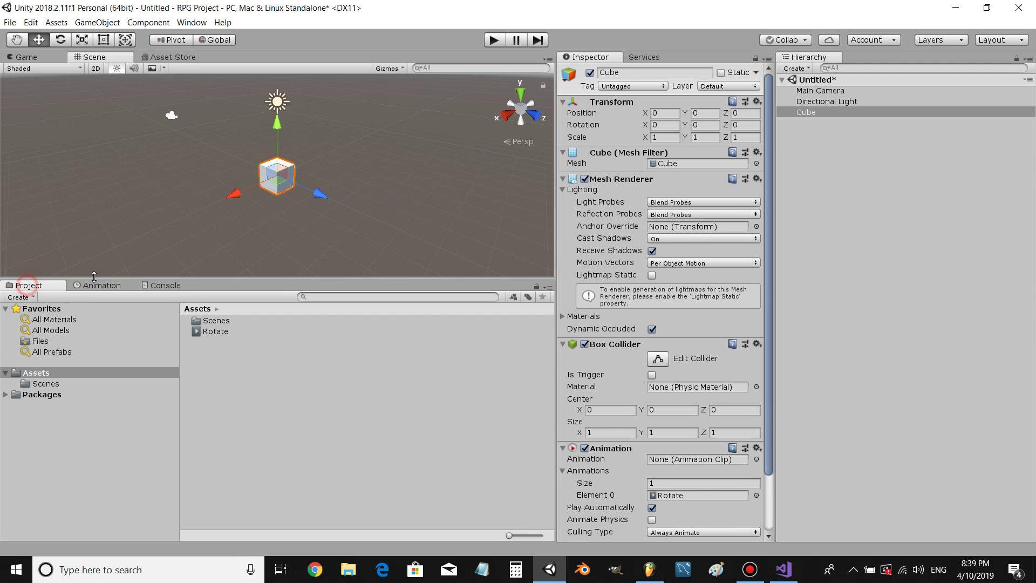
{"action": "right_click", "coordinate": [227, 354]}
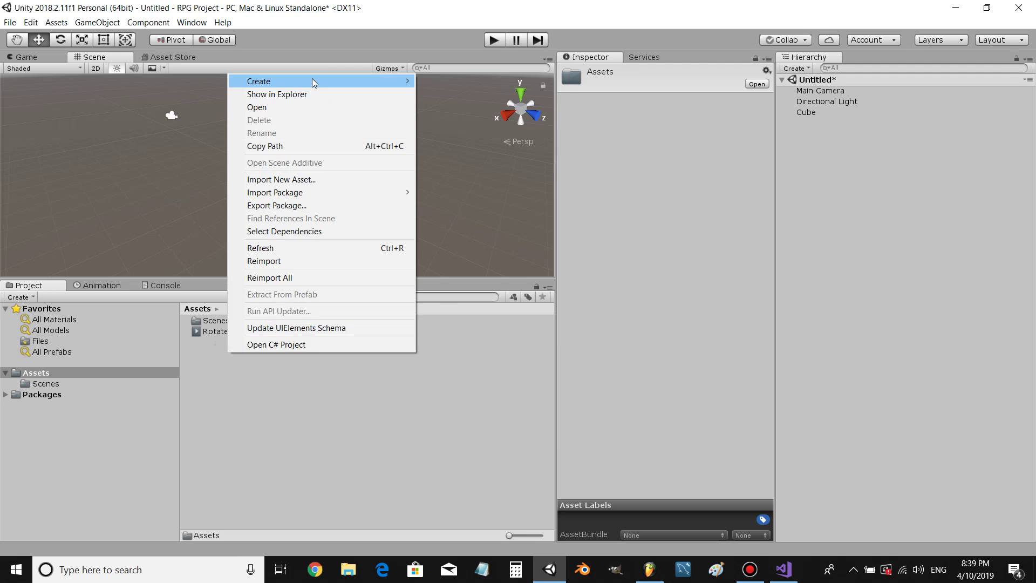
{"action": "mouse_move", "coordinate": [312, 79]}
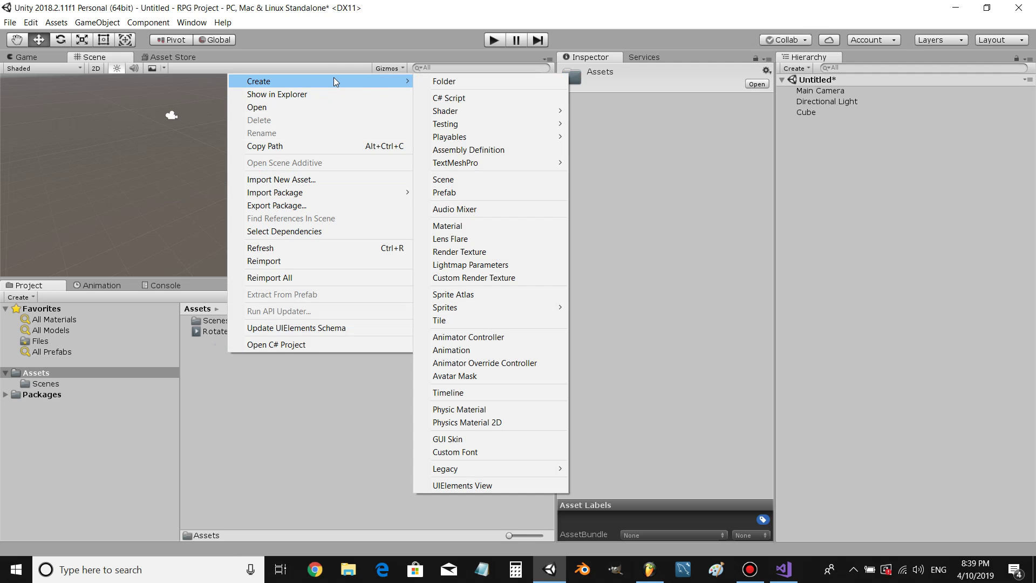
{"action": "left_click", "coordinate": [442, 98]}
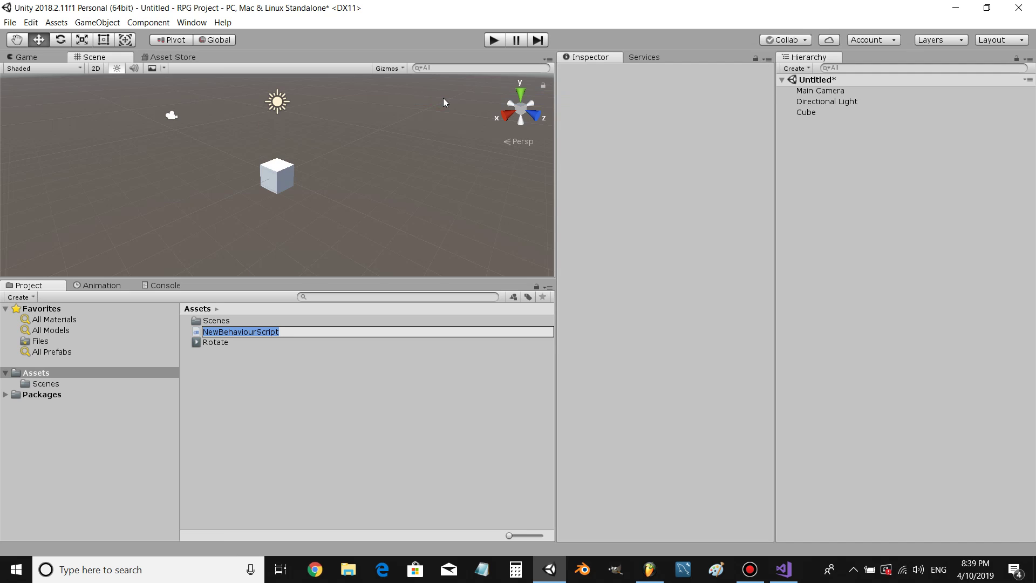
{"action": "type", "text": "Cuberotator"}
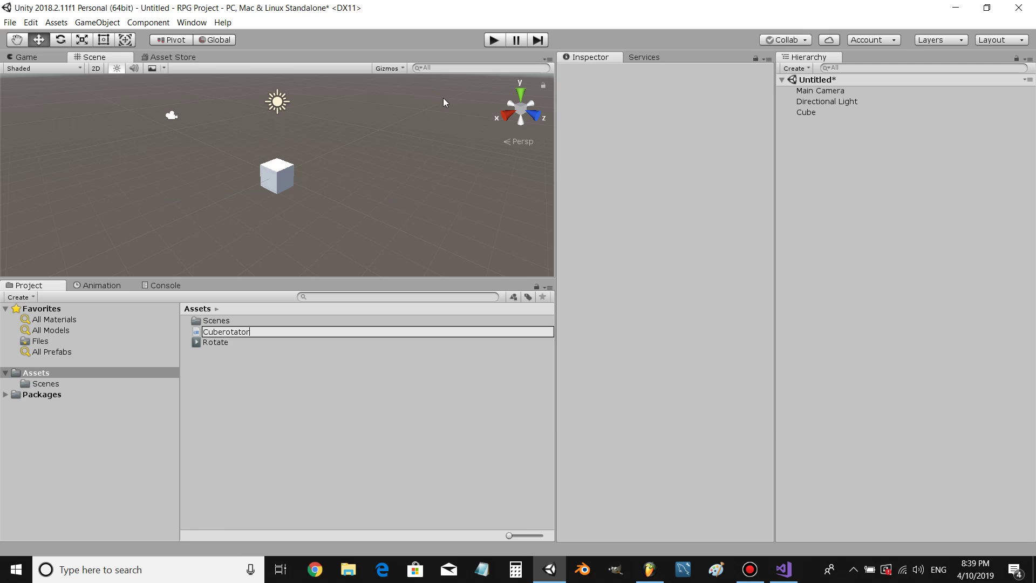
{"action": "key", "text": "Return"}
{"action": "left_click", "coordinate": [274, 331]}
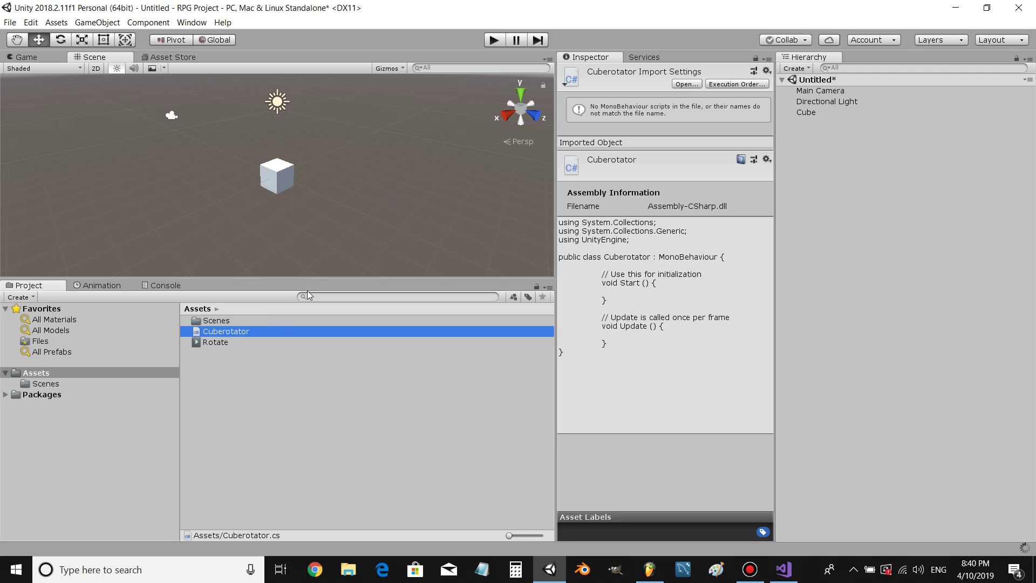
Step: Bring Visual Studio forward and reload the externally modified solution to edit Cuberotator.cs
{"action": "right_click", "coordinate": [785, 576]}
{"action": "left_click", "coordinate": [774, 542]}
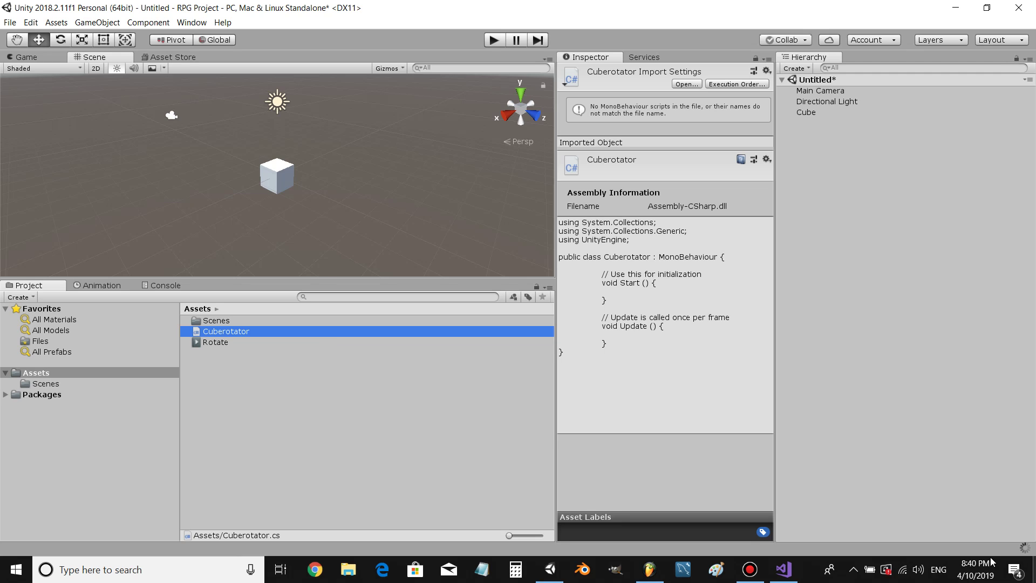
{"action": "right_click", "coordinate": [782, 571]}
{"action": "left_click", "coordinate": [777, 540]}
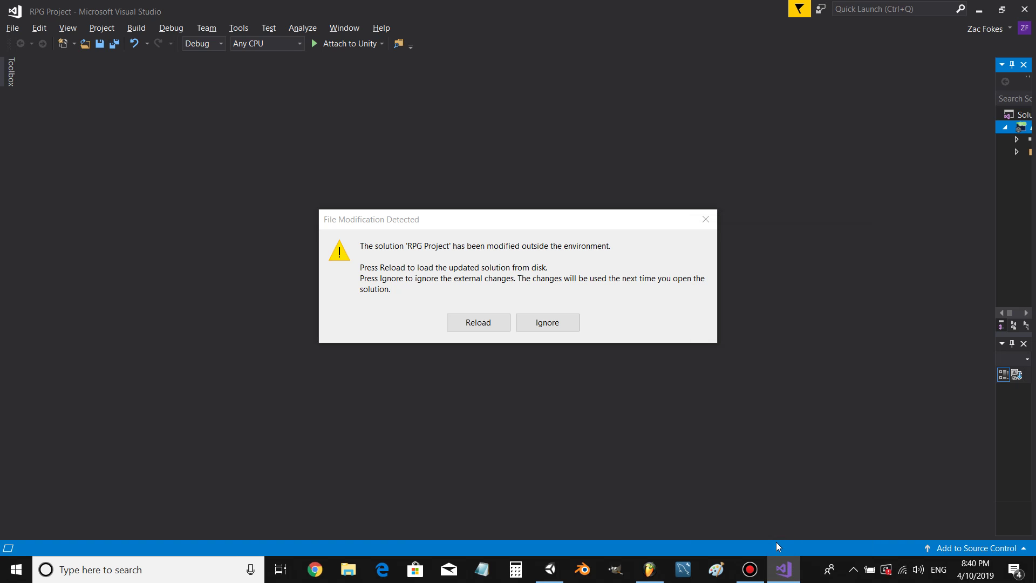
{"action": "left_click", "coordinate": [494, 318]}
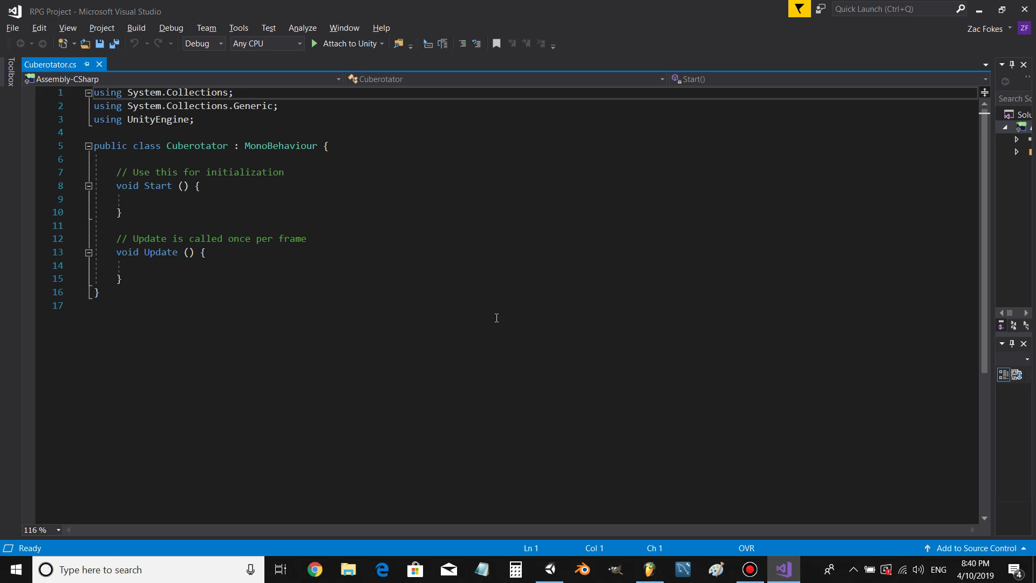
Step: Declare 'public string anim1;' and add an if (Input.GetKeyDown(KeyCode.A)) block in Update
{"action": "left_click", "coordinate": [177, 157]}
{"action": "type", "text": "public string "}
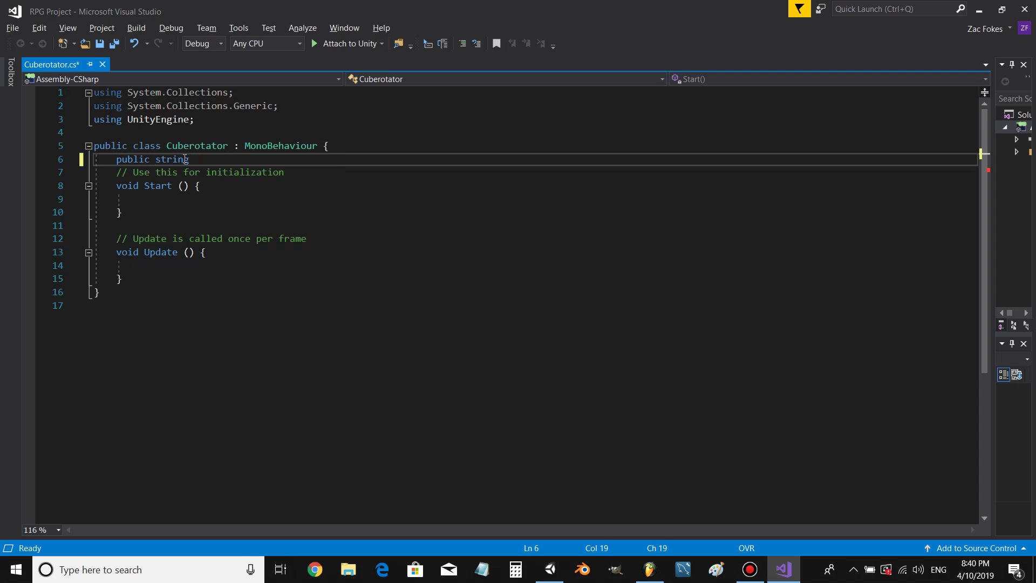
{"action": "type", "text": "anim1;"}
{"action": "left_click", "coordinate": [177, 254]}
{"action": "left_click", "coordinate": [184, 265]}
{"action": "type", "text": "if(Inpu"}
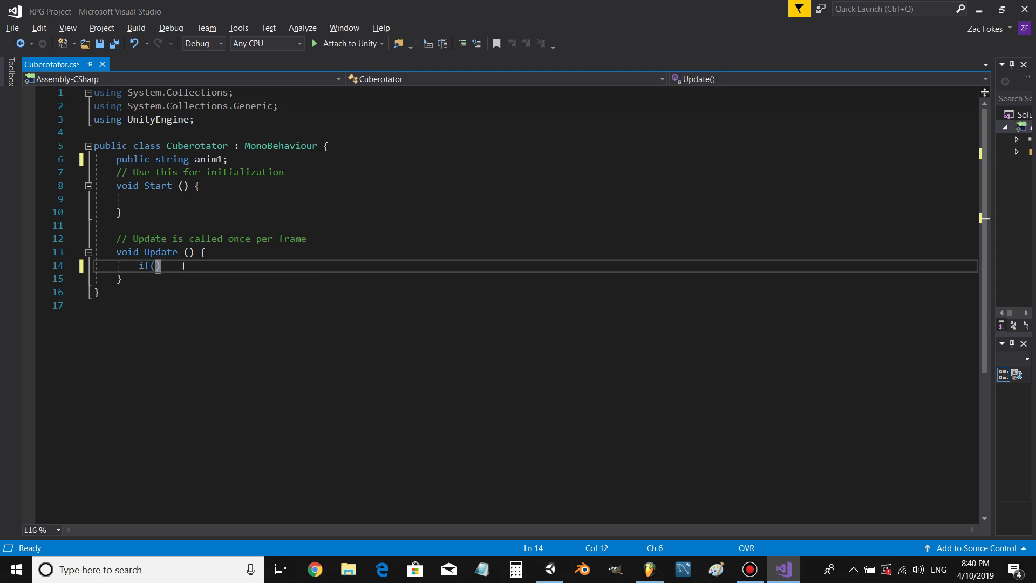
{"action": "type", "text": "t.GEtEy"}
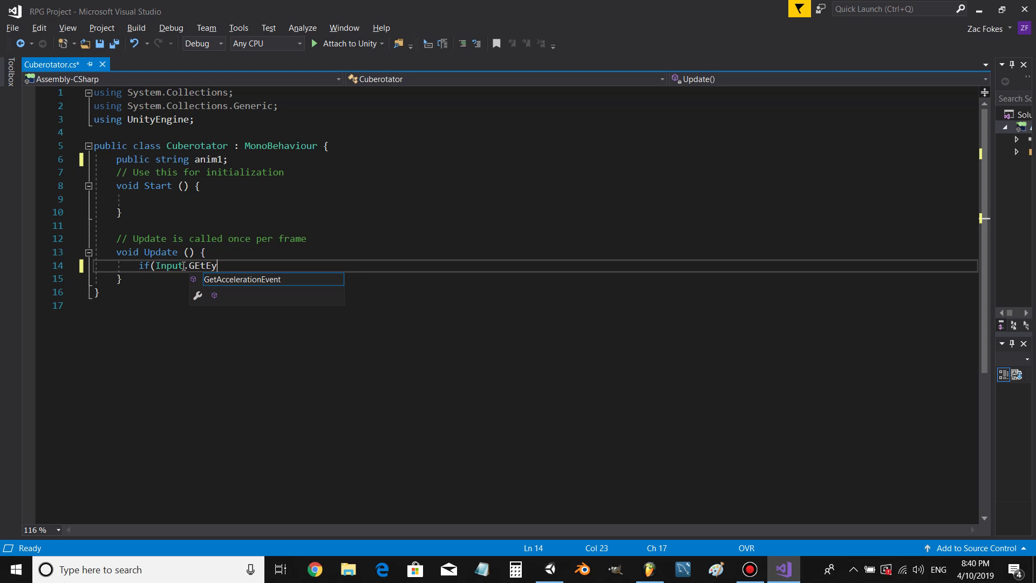
{"action": "key", "text": "BackSpace"}
{"action": "type", "text": "eyKE"}
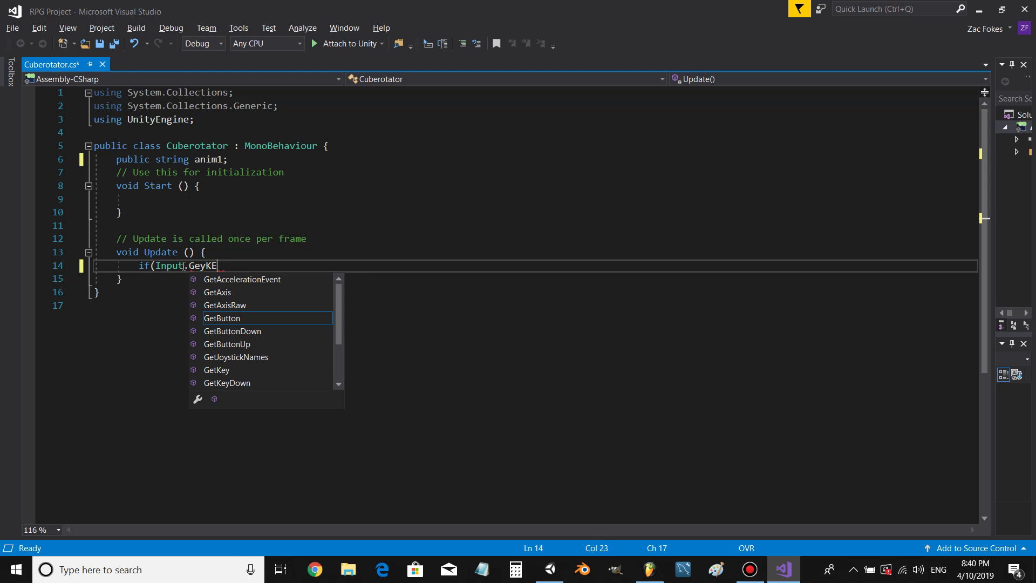
{"action": "key", "text": "BackSpace"}
{"action": "key", "text": "BackSpace"}
{"action": "key", "text": "BackSpace"}
{"action": "type", "text": "tKe"}
{"action": "key", "text": "Down"}
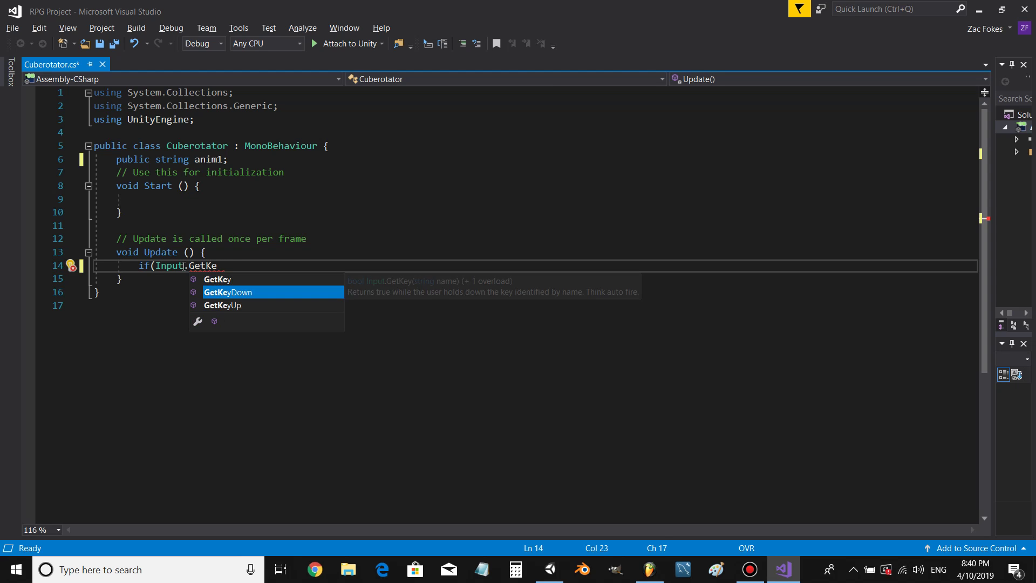
{"action": "type", "text": "(KEyc"}
{"action": "key", "text": "Tab"}
{"action": "type", "text": ".A)"}
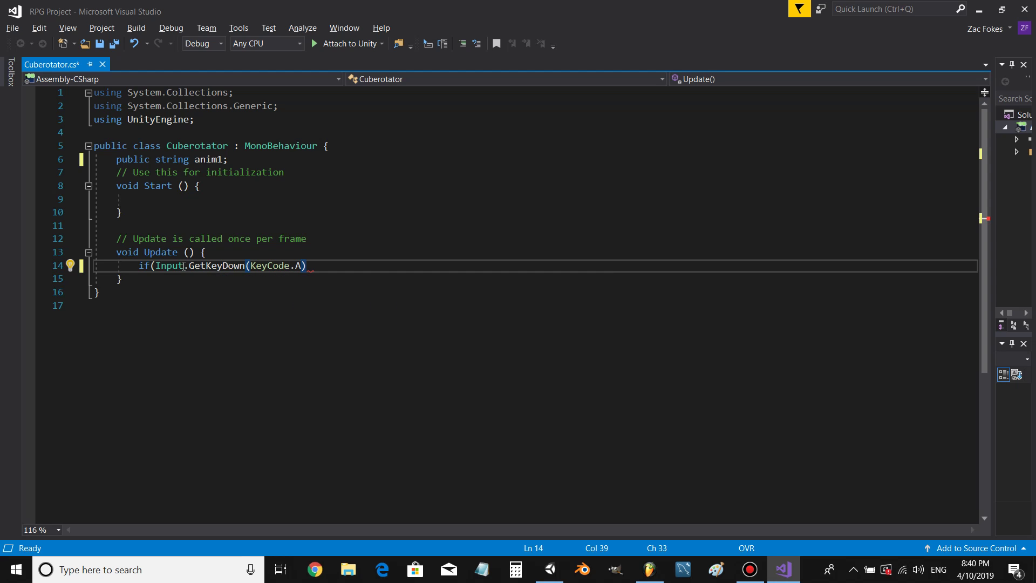
{"action": "type", "text": "){"}
{"action": "key", "text": "Return"}
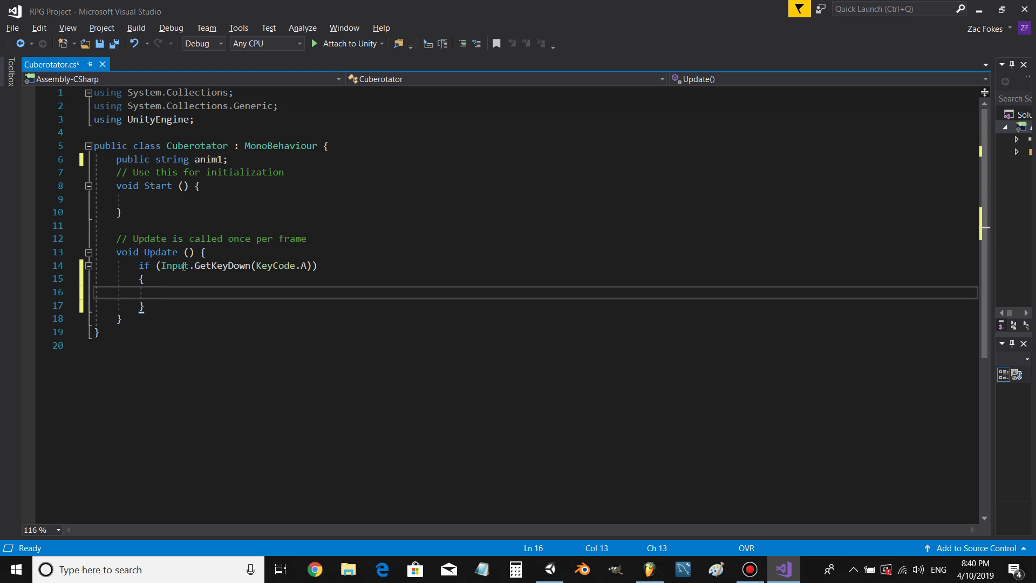
Step: Inside the block call GetComponent<Animation>().Play(anim1); and save the script
{"action": "type", "text": "getc"}
{"action": "key", "text": "Tab"}
{"action": "type", "text": "<Aniamt"}
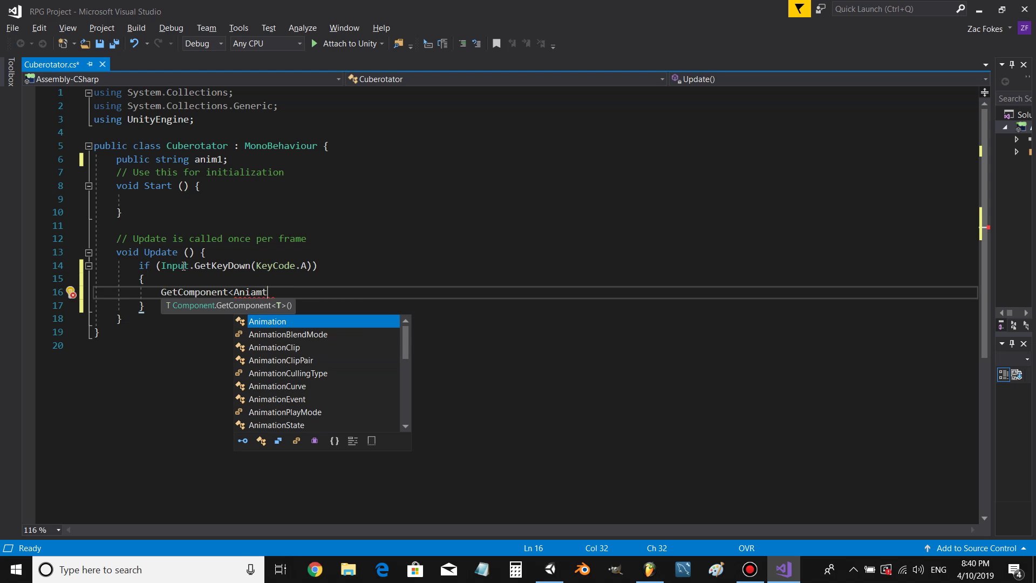
{"action": "key", "text": "Tab"}
{"action": "type", "text": ">"}
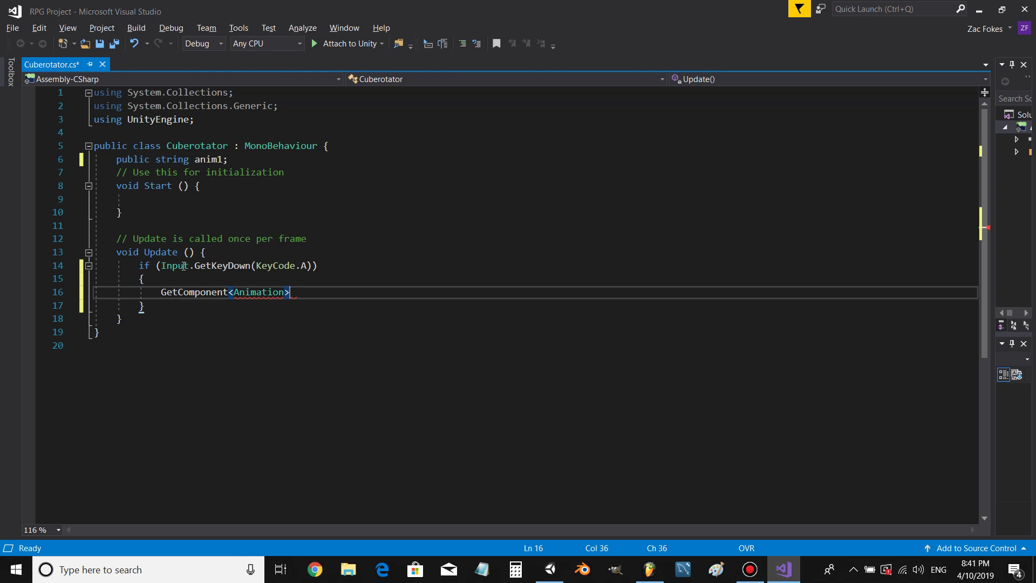
{"action": "type", "text": "().Play(anim1"}
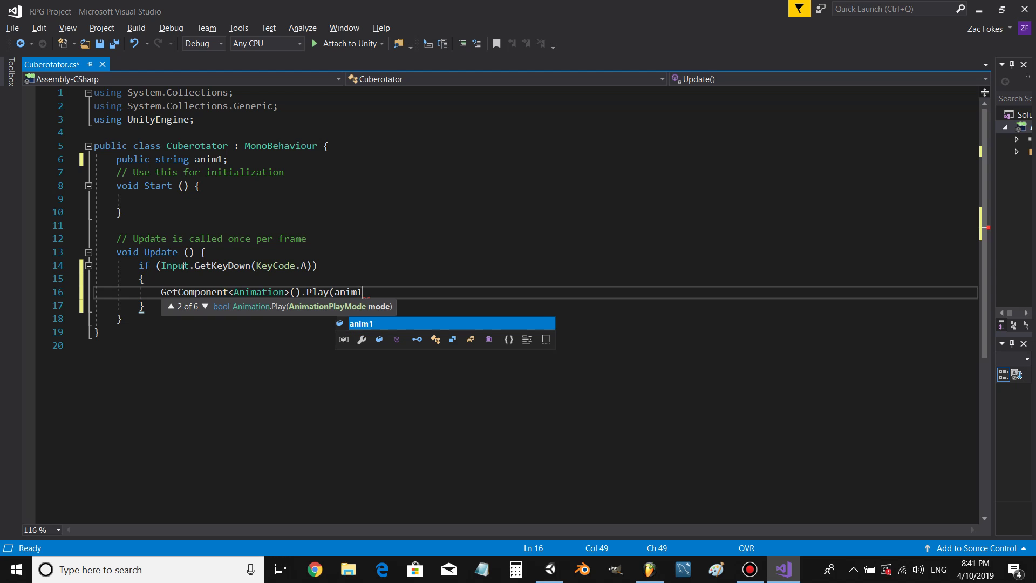
{"action": "type", "text": ");"}
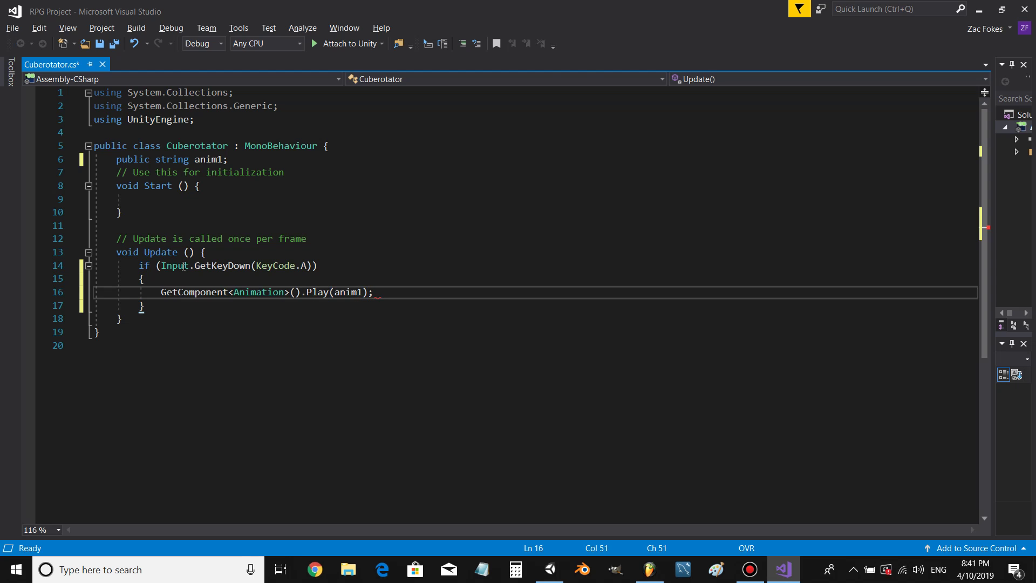
{"action": "key", "text": "ctrl+s"}
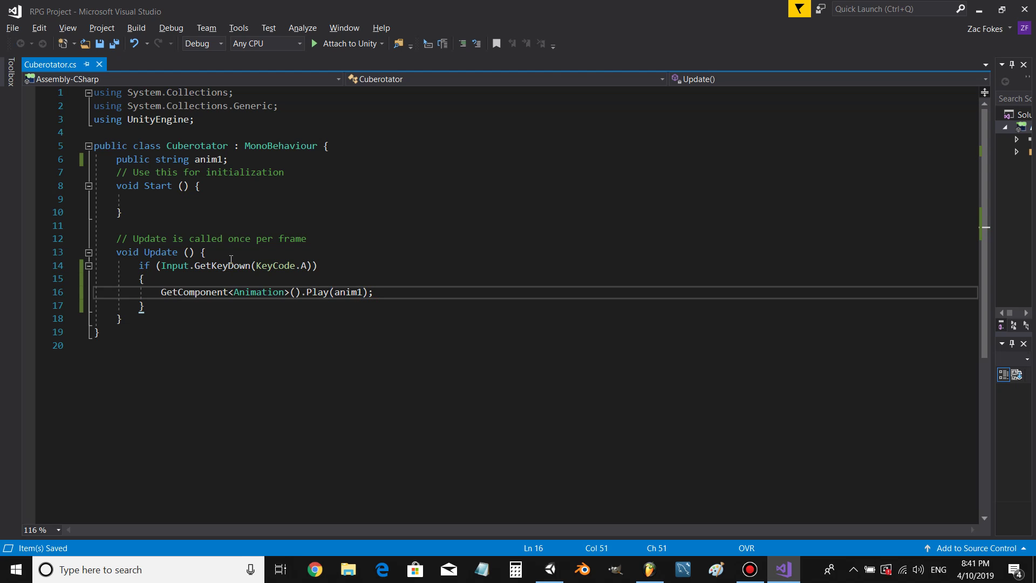
Step: Back in Unity, attach the Cuberotator script to the Cube
{"action": "left_click", "coordinate": [549, 569]}
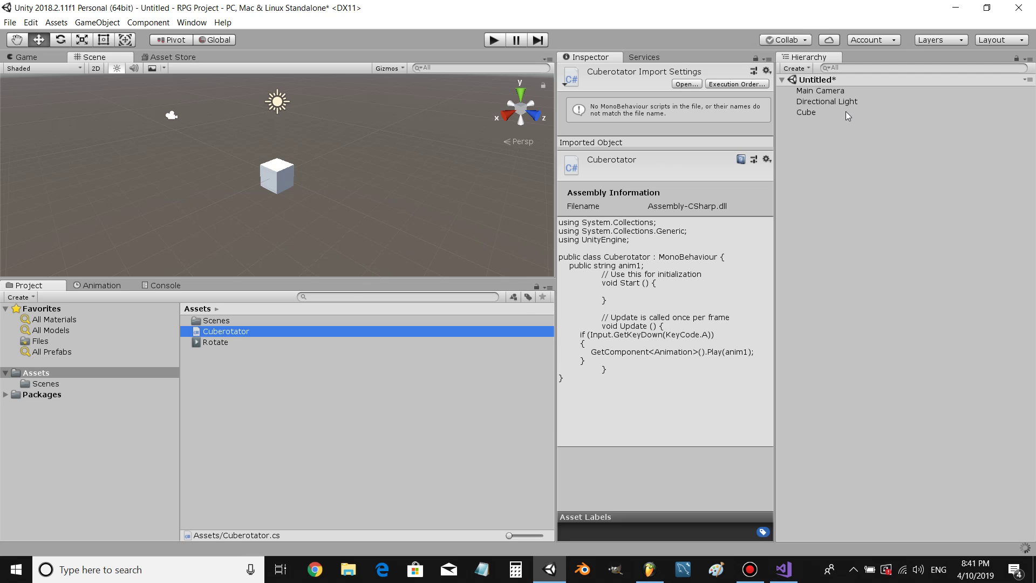
{"action": "left_click", "coordinate": [814, 112]}
{"action": "scroll", "coordinate": [621, 305], "scroll_direction": "down", "scroll_amount": 2}
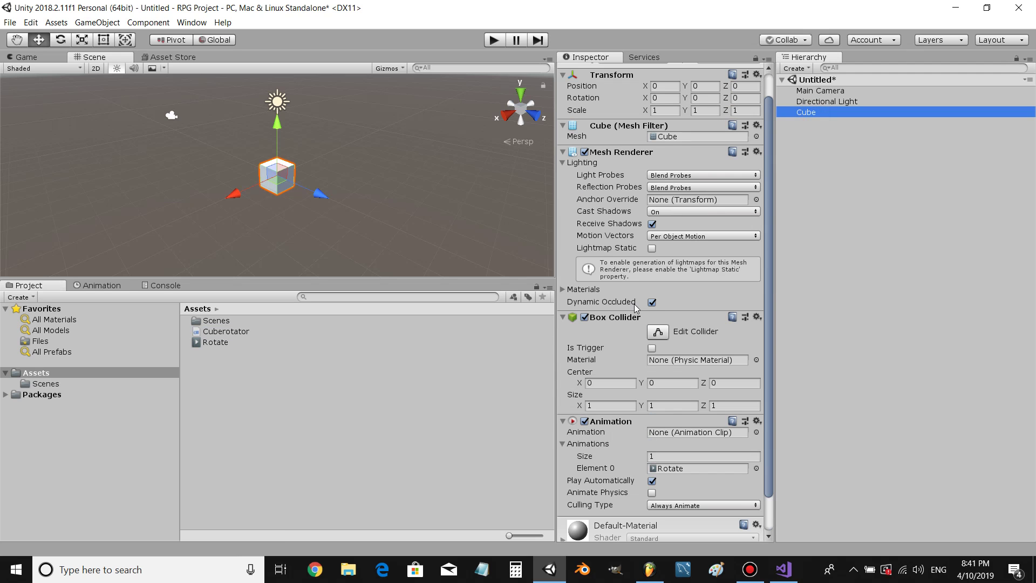
{"action": "left_click", "coordinate": [237, 329]}
{"action": "left_click_drag", "start_coordinate": [238, 330], "coordinate": [799, 146]}
{"action": "left_click_drag", "start_coordinate": [810, 115], "coordinate": [808, 112]}
Step: Set the script's Anim 1 field to Rotate
{"action": "scroll", "coordinate": [712, 254], "scroll_direction": "down", "scroll_amount": 3}
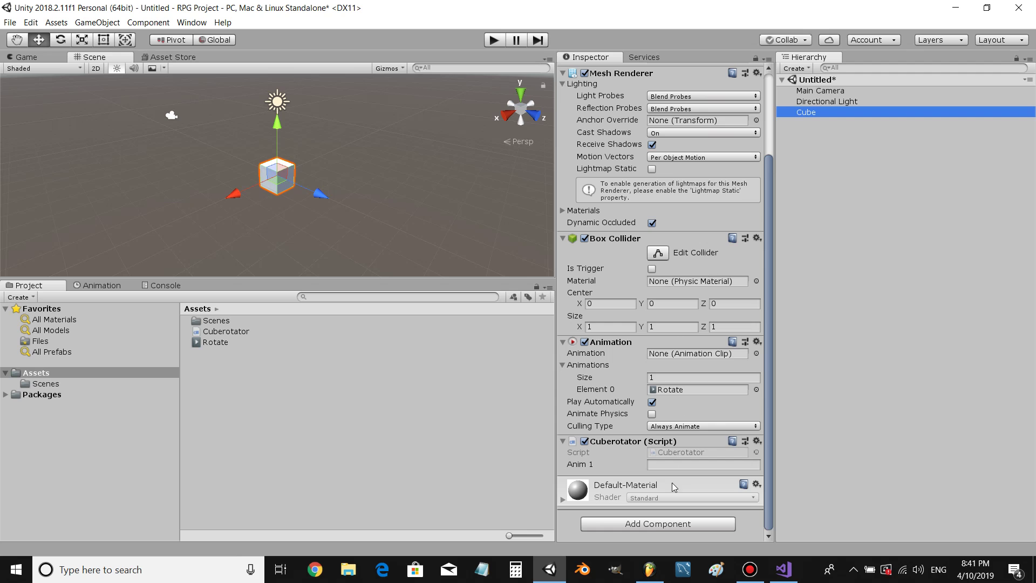
{"action": "left_click", "coordinate": [679, 465]}
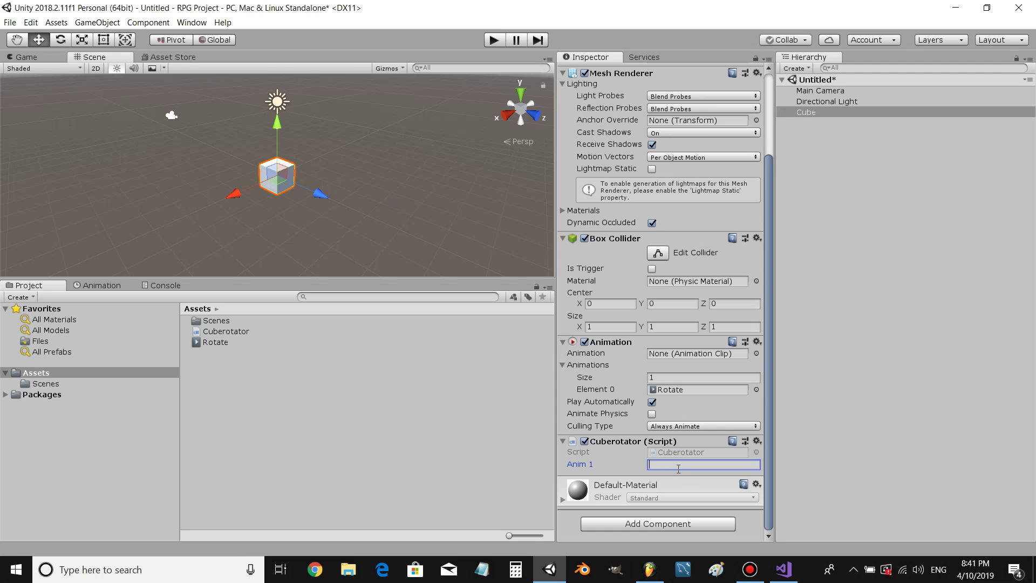
{"action": "type", "text": "Rotate"}
Step: Enter Play mode and inspect the Rotate clip's settings, Wrap Mode Default
{"action": "left_click", "coordinate": [26, 57]}
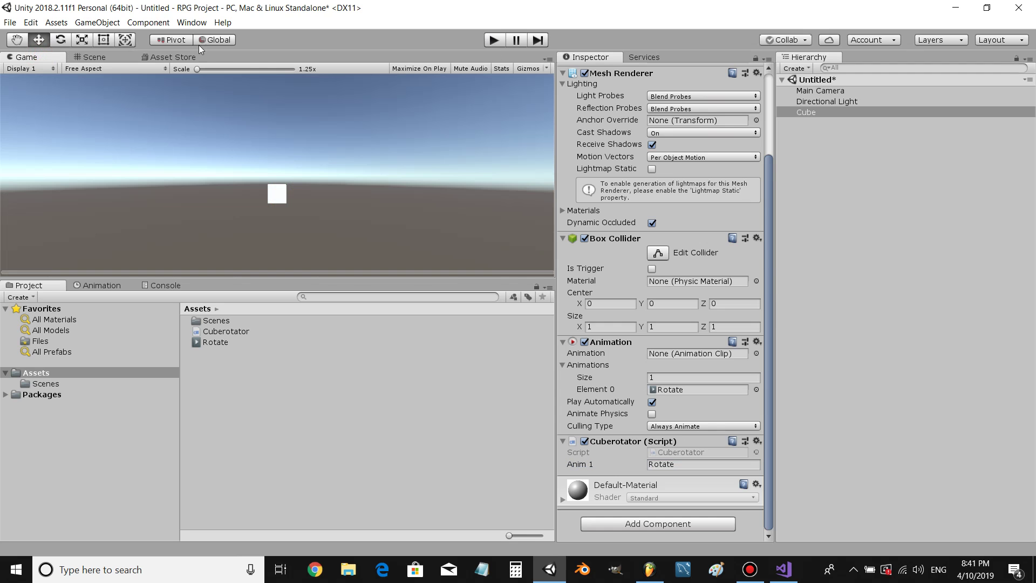
{"action": "left_click", "coordinate": [119, 57]}
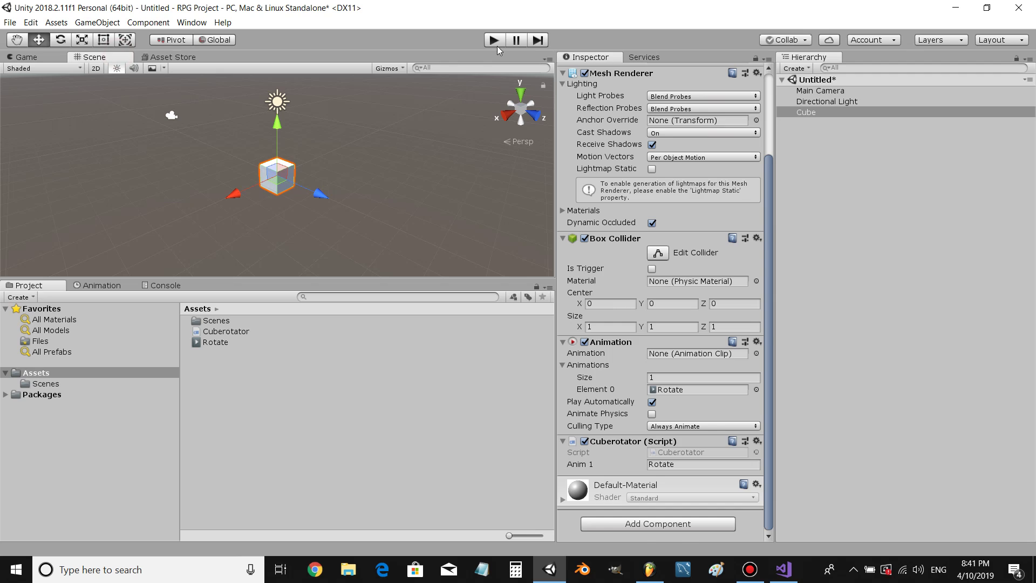
{"action": "left_click", "coordinate": [495, 42]}
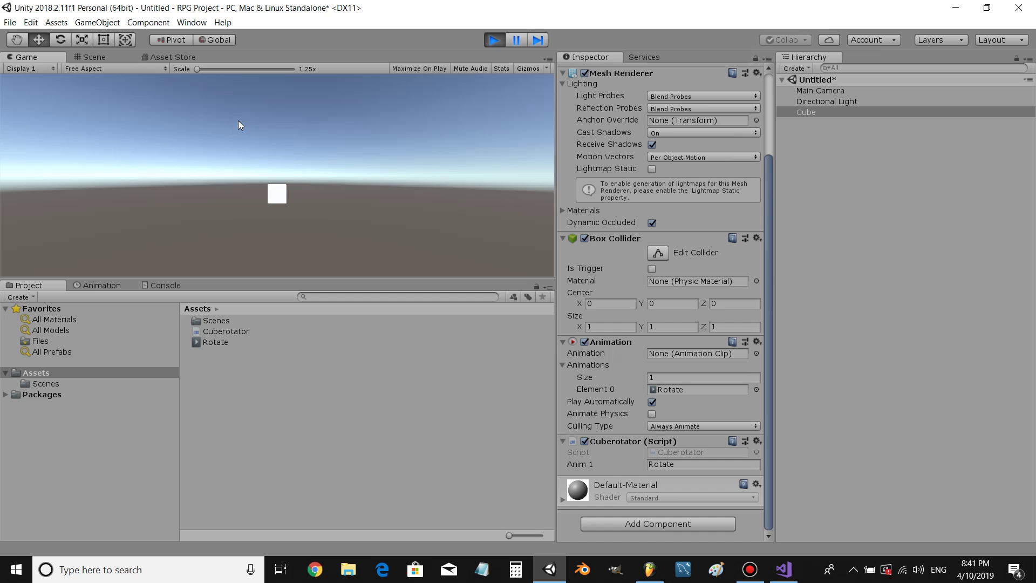
{"action": "left_click", "coordinate": [285, 344]}
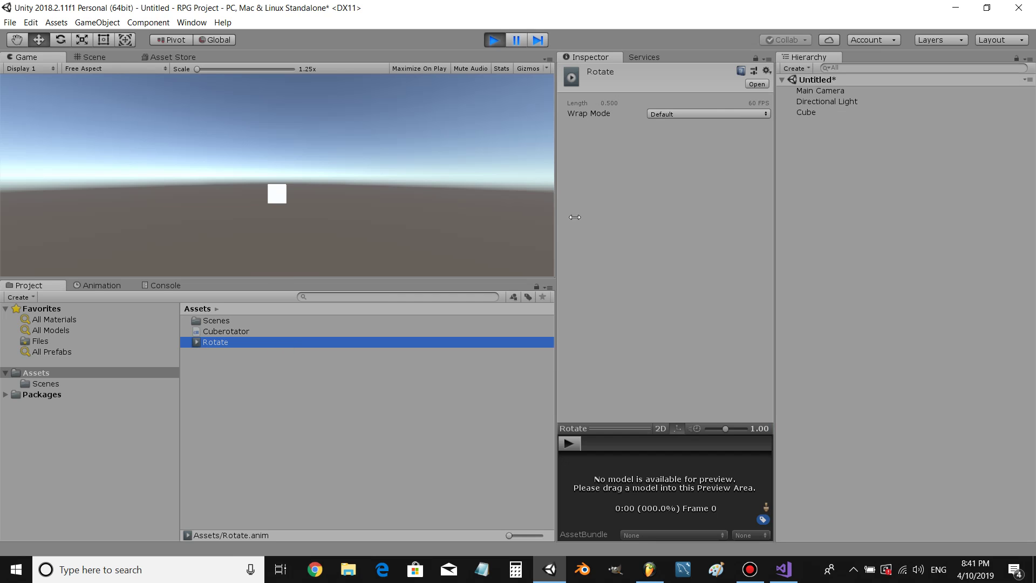
{"action": "left_click", "coordinate": [767, 59]}
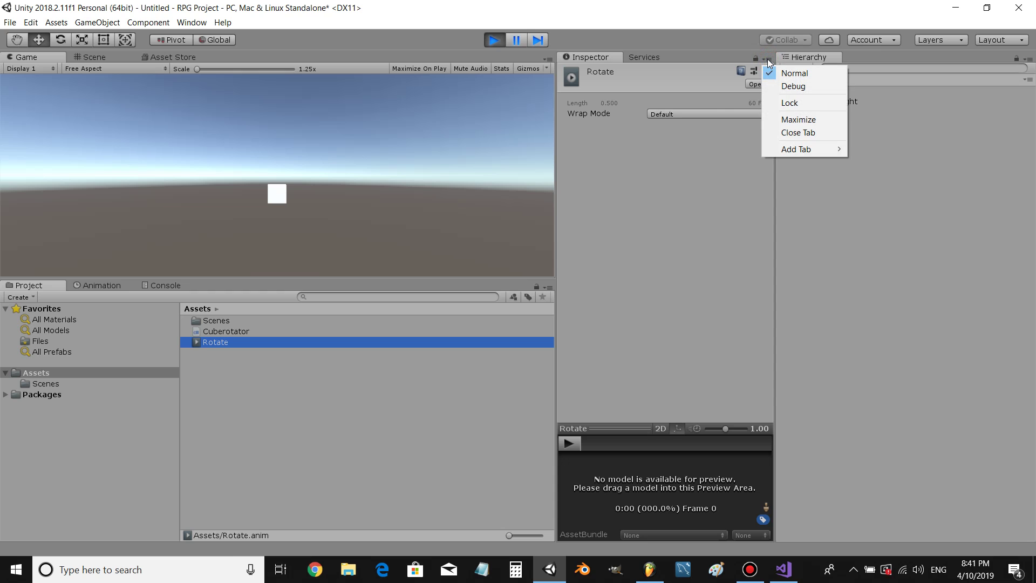
{"action": "left_click", "coordinate": [694, 187]}
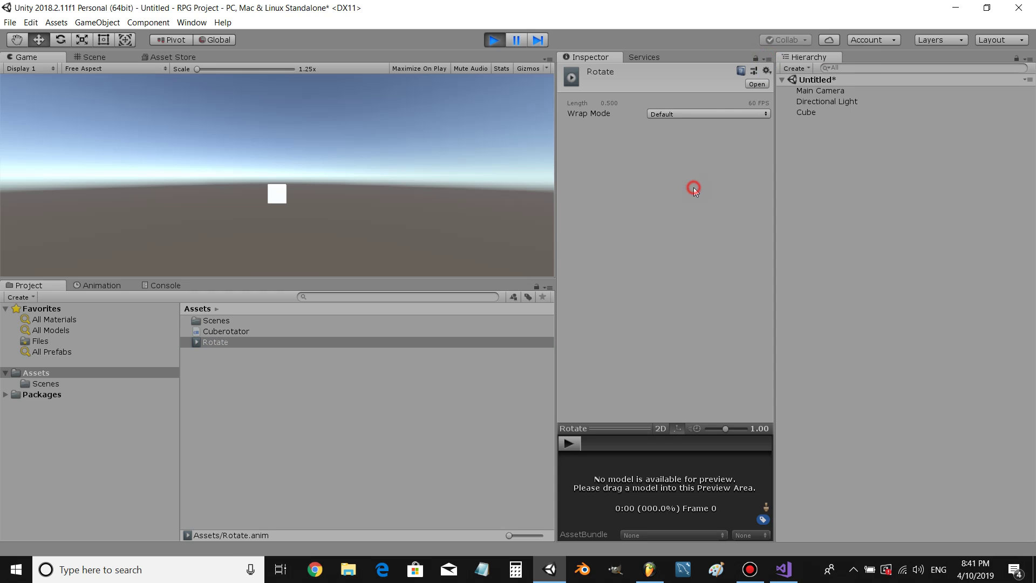
{"action": "left_click", "coordinate": [378, 332]}
{"action": "left_click", "coordinate": [382, 342]}
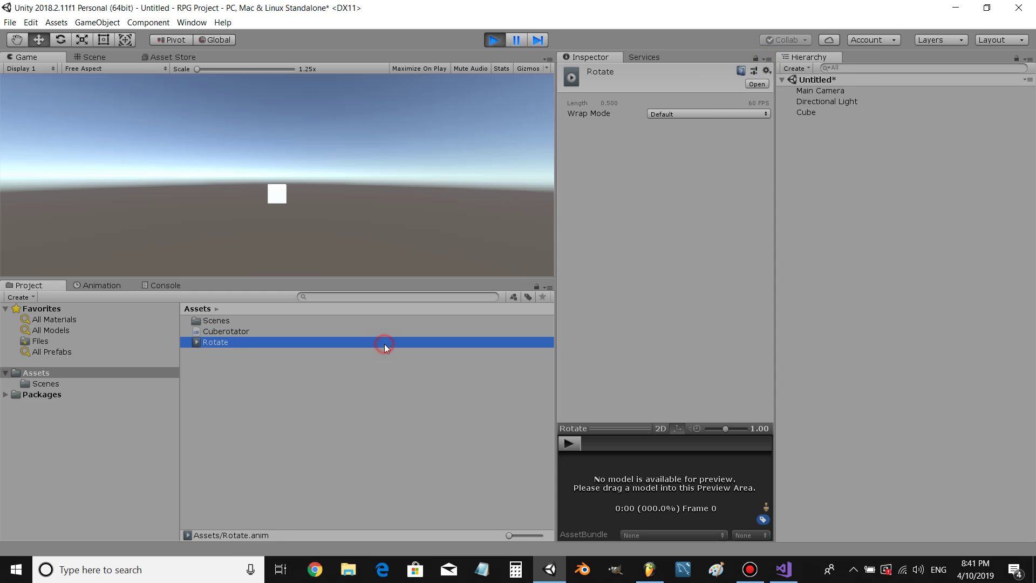
{"action": "left_click", "coordinate": [764, 61]}
{"action": "left_click", "coordinate": [771, 86]}
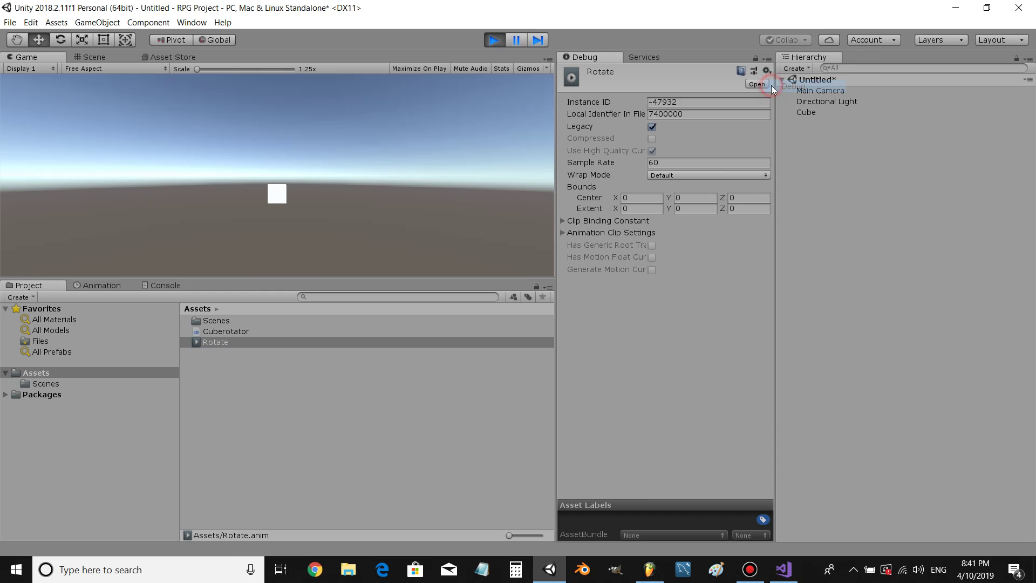
{"action": "left_click", "coordinate": [652, 127]}
{"action": "left_click", "coordinate": [652, 127]}
{"action": "left_click", "coordinate": [766, 58]}
{"action": "left_click", "coordinate": [777, 75]}
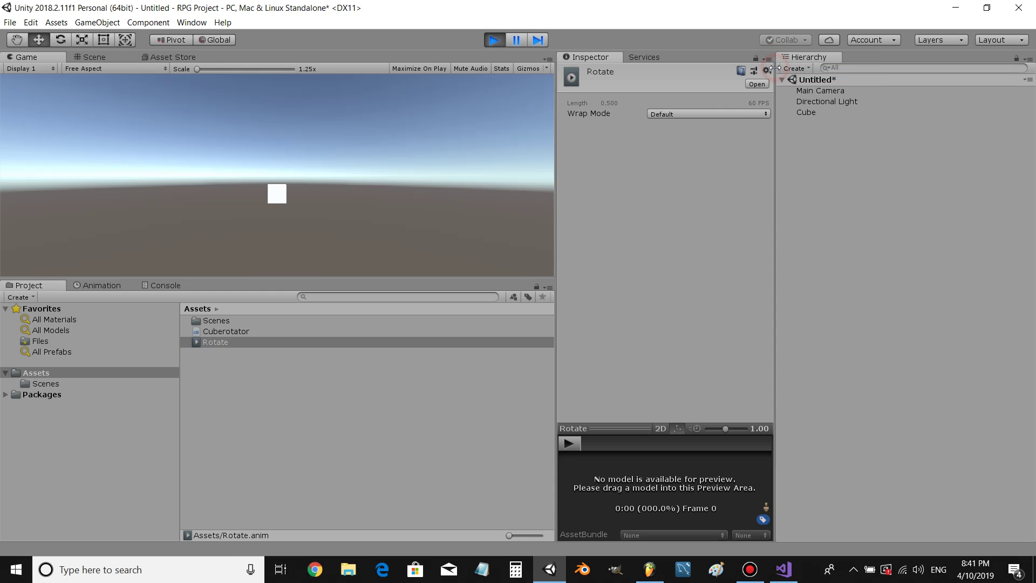